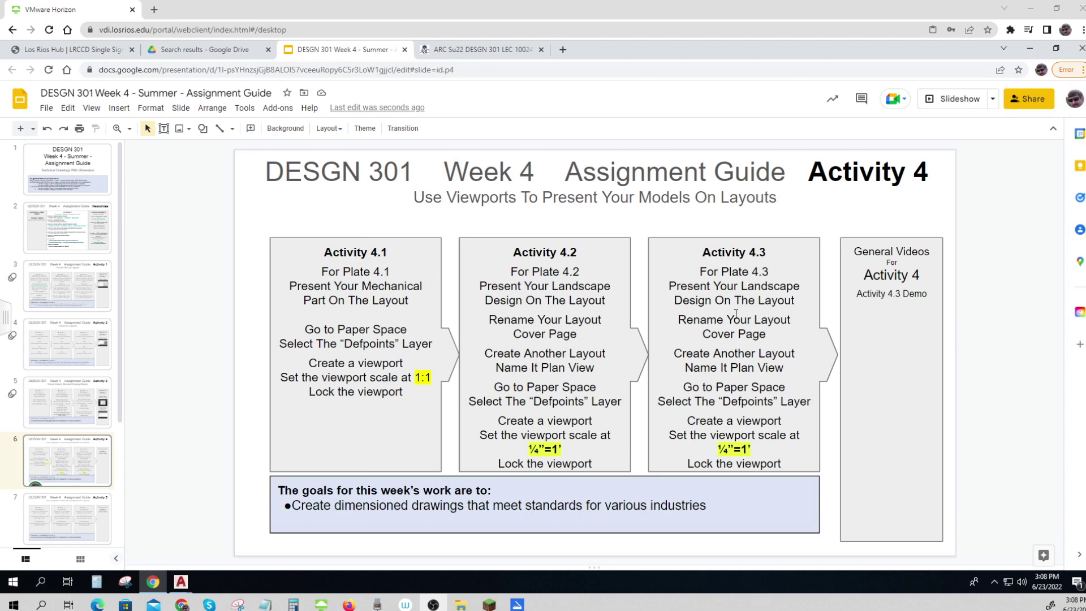
- Bring the Plate 4.3 drawing to the front and zoom around its floor plan in Model space
key(ctrl)
key(ctrl)
mouse_move(181, 583)
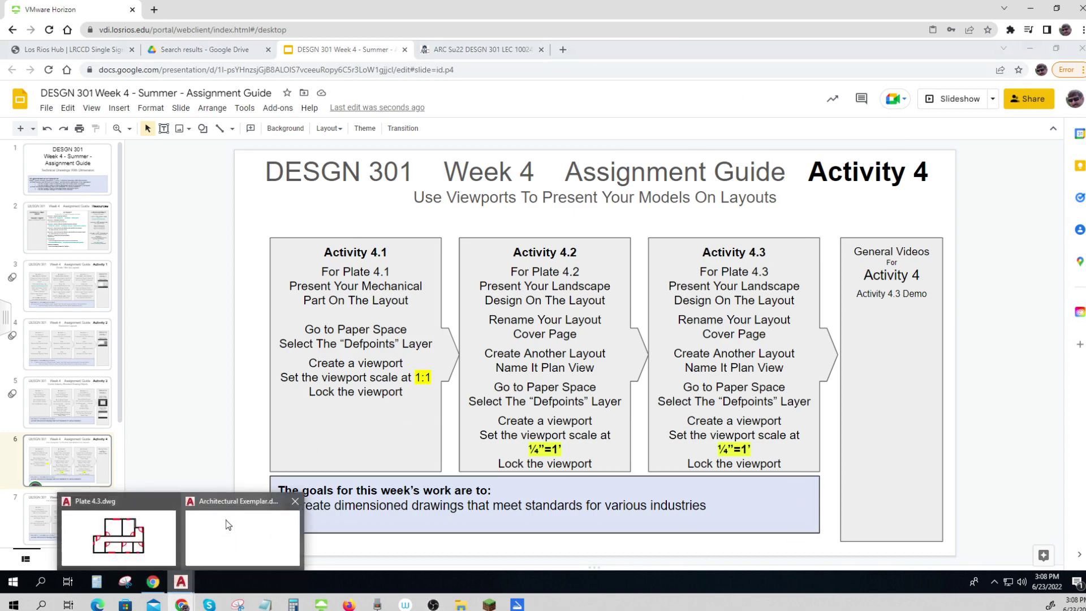
click(165, 548)
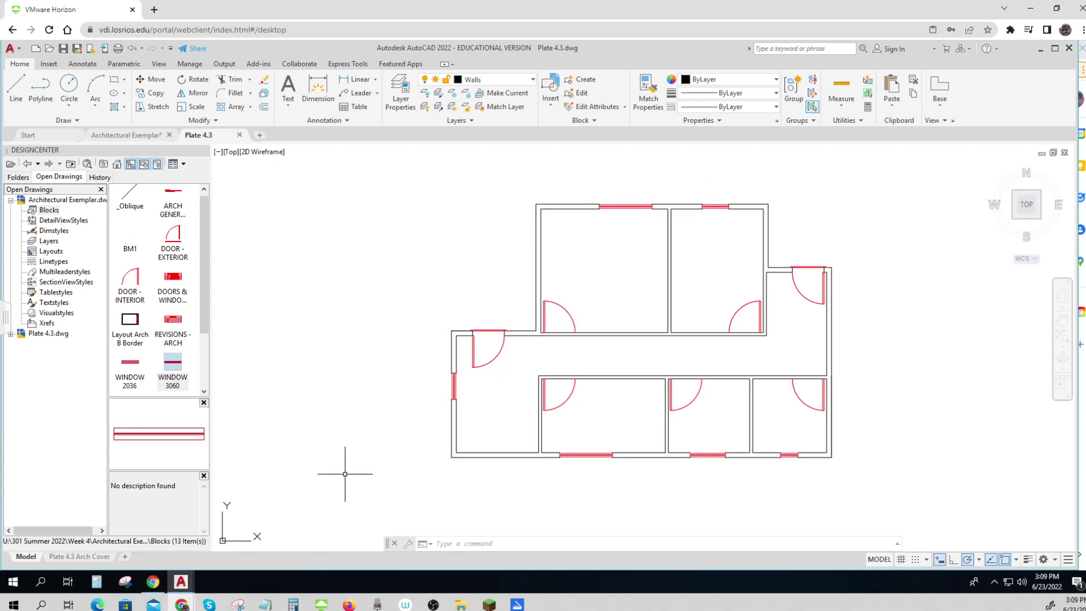
scroll(569, 330, up, 4)
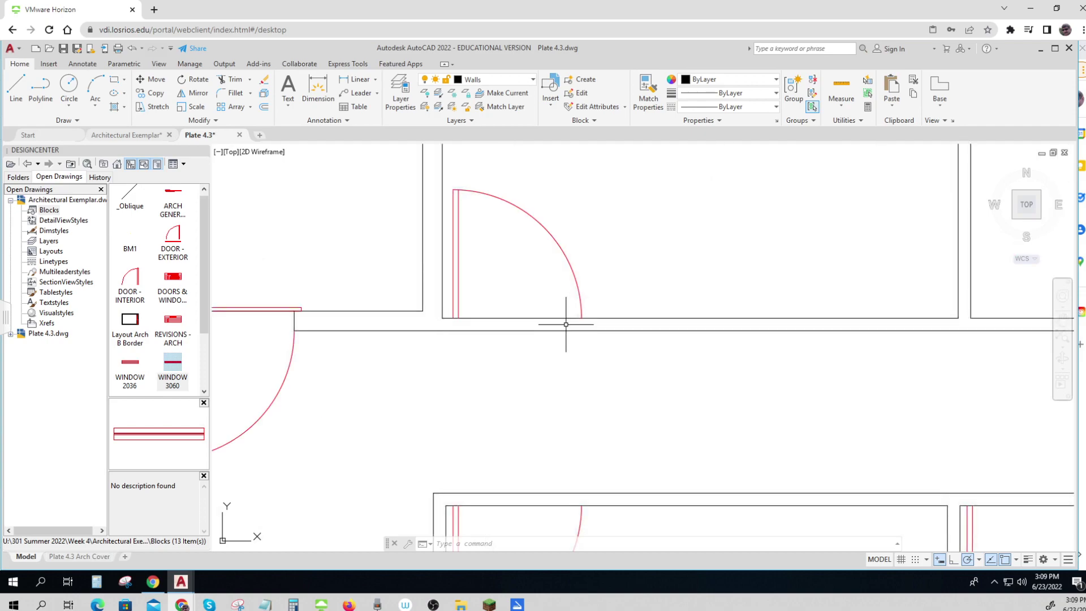
scroll(605, 379, up, 2)
scroll(605, 379, down, 5)
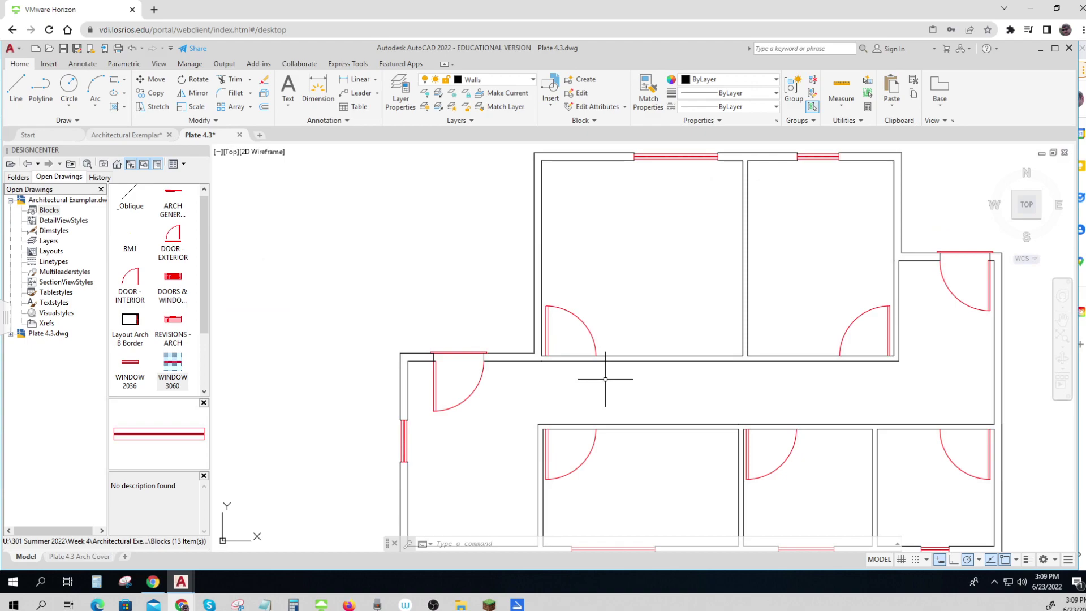
scroll(605, 379, down, 2)
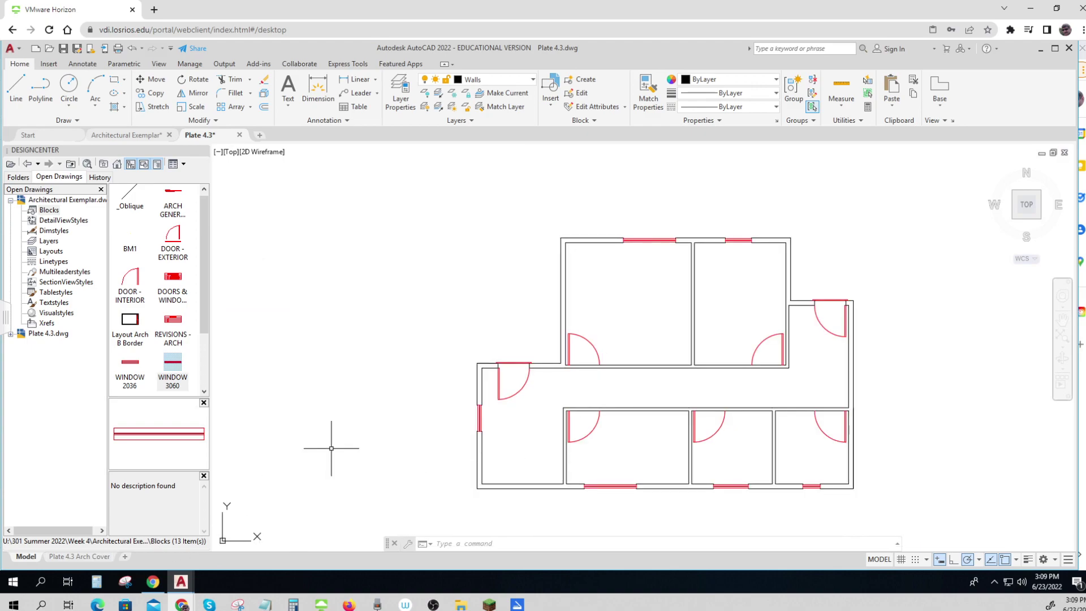
- From the Plate 4.3 Arch Cover layout, import Architectural Exemplar's Arch B-Size layout via DesignCenter
click(79, 556)
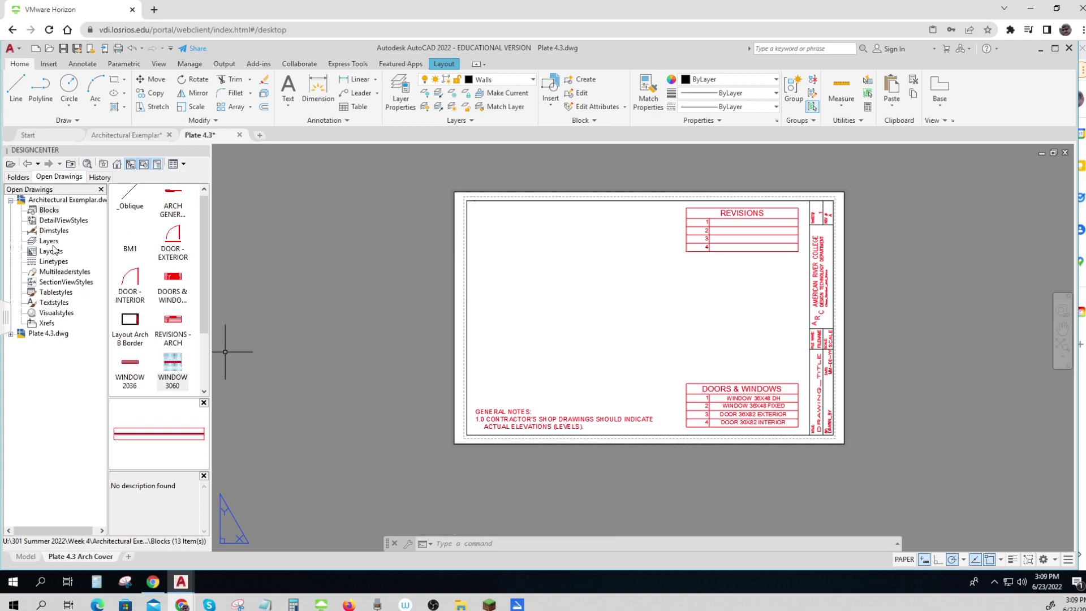
click(54, 252)
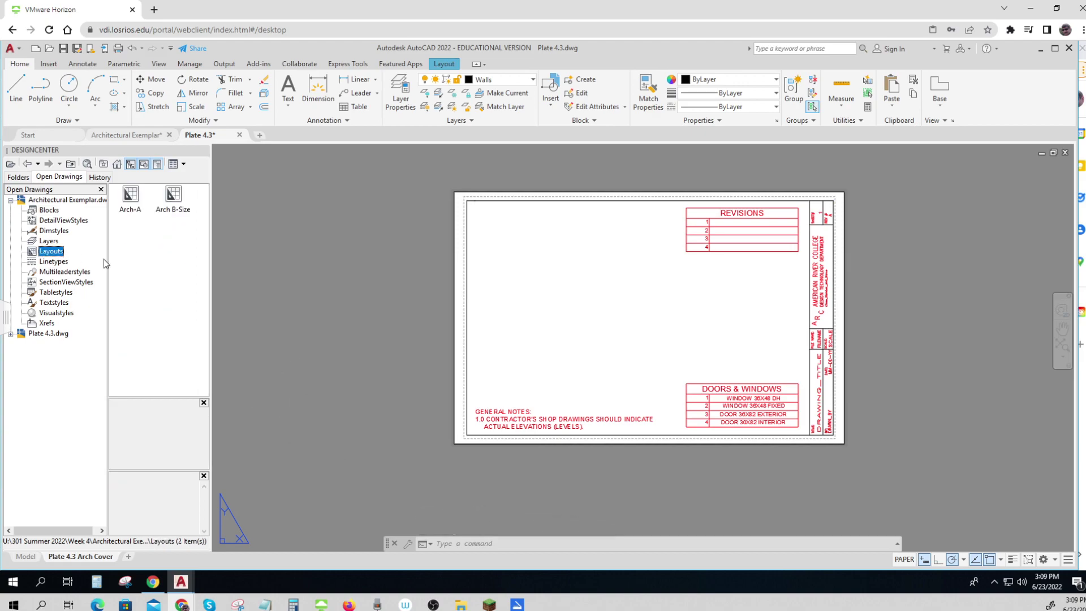
click(180, 204)
click(180, 204)
click(82, 559)
click(82, 559)
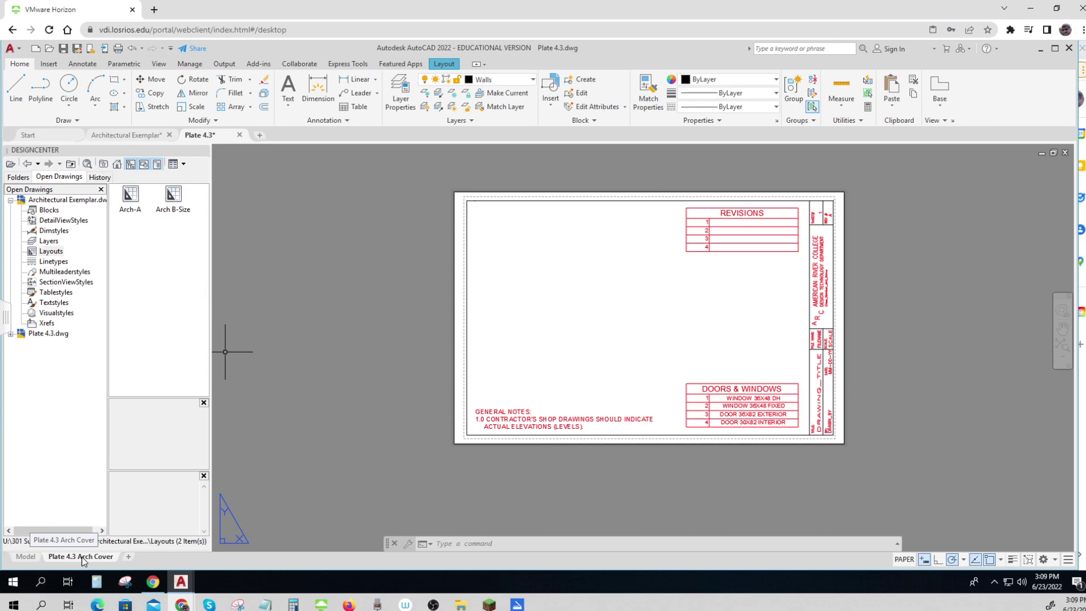
click(83, 559)
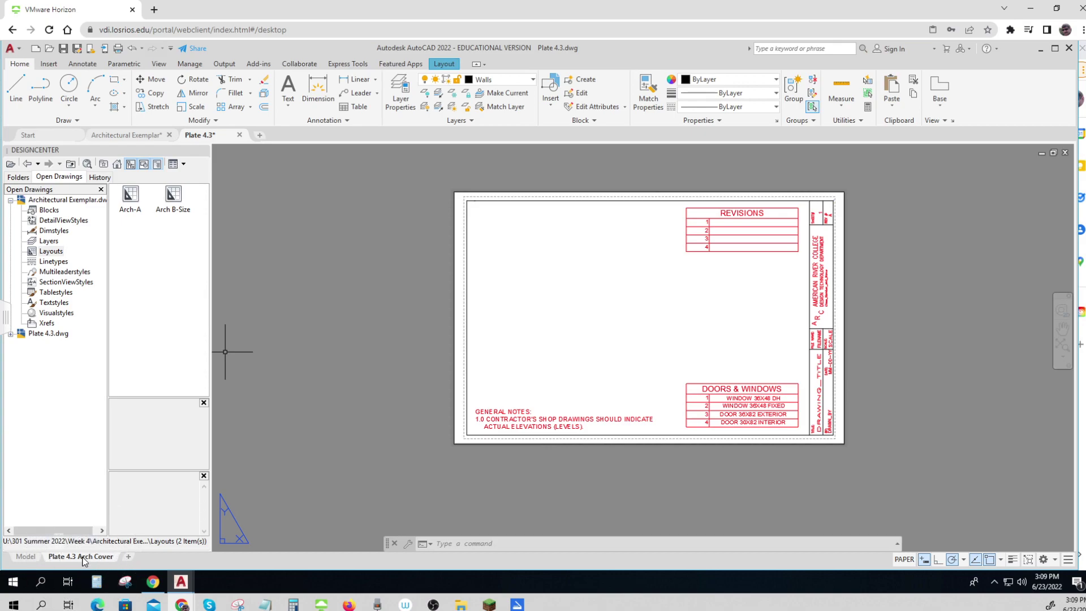
click(83, 559)
click(172, 198)
drag(330, 329, 330, 329)
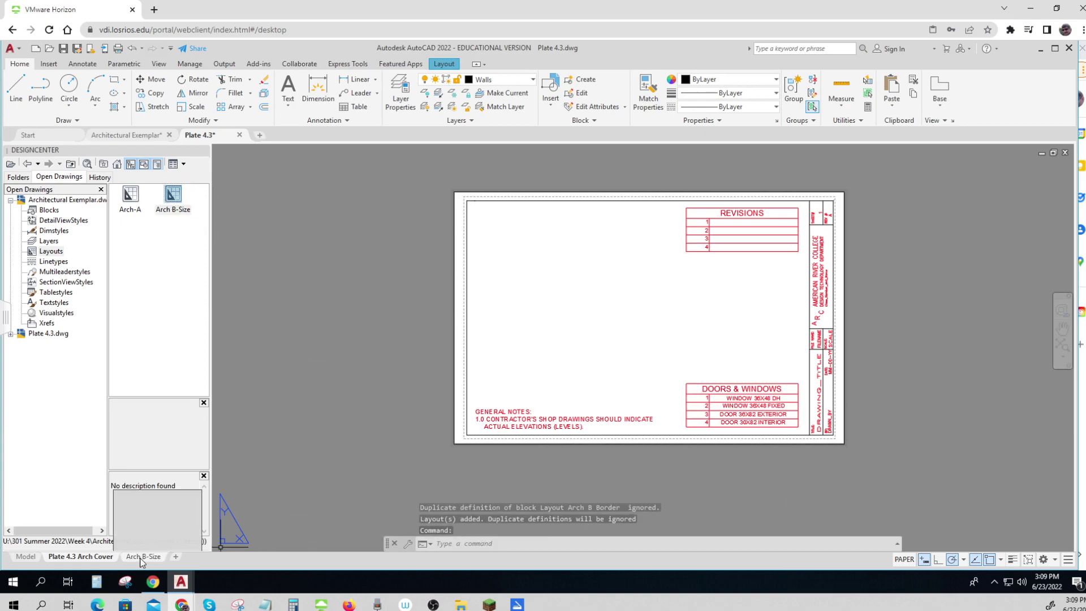
- Rename the Arch B-Size layout to 'Plate 4.3 Arch Floor Plan' and display that layout
right_click(142, 560)
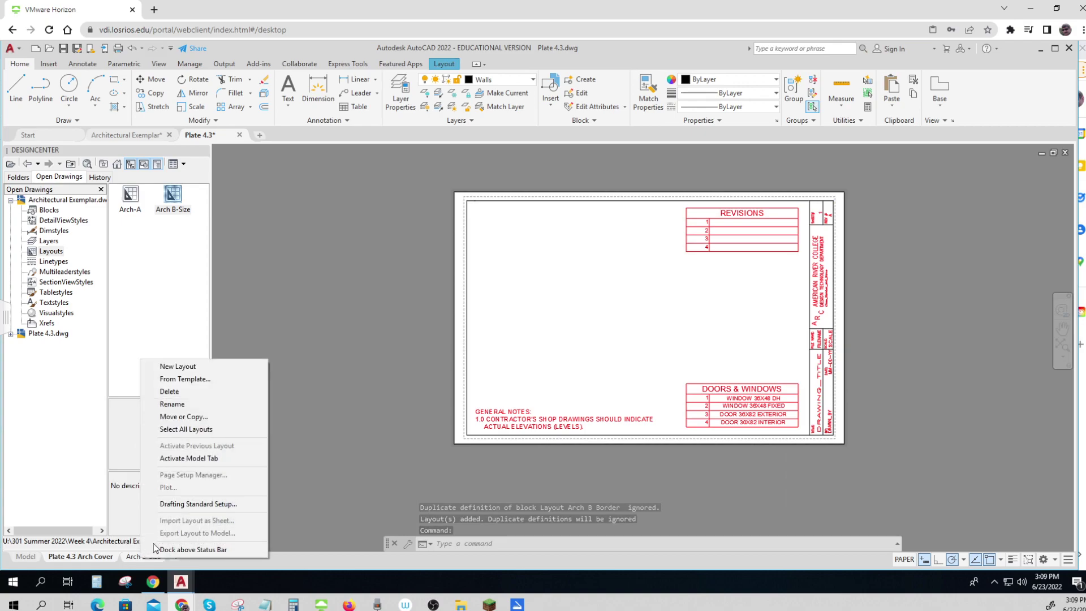
click(186, 406)
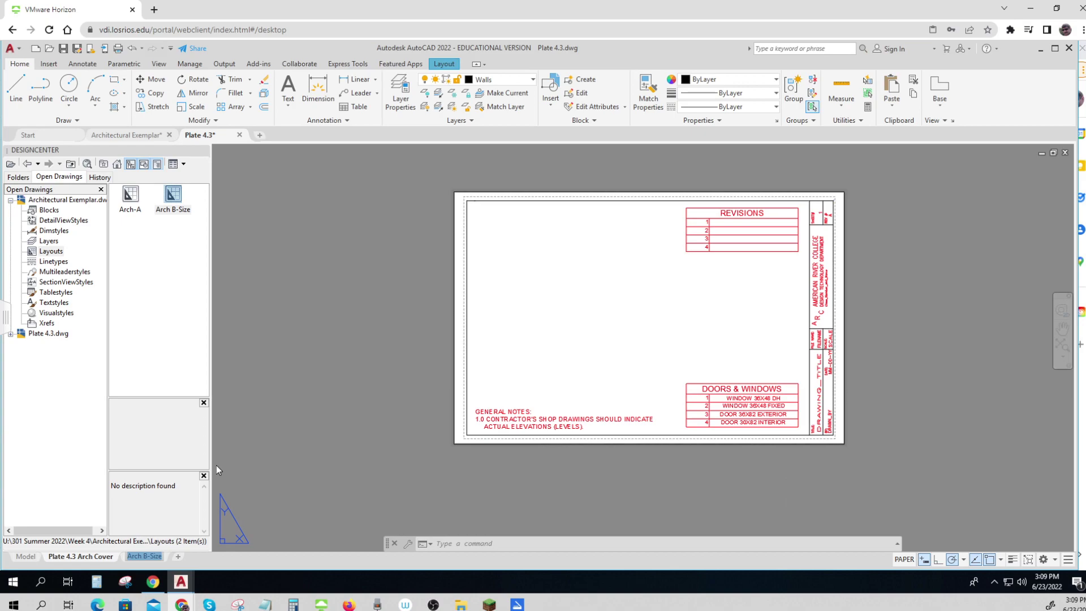
text(pL)
key(BackSpace)
key(BackSpace)
text(Plate 4.3 Arch)
text( Plan)
key(BackSpace)
key(BackSpace)
key(BackSpace)
key(BackSpace)
text(Floor Plan)
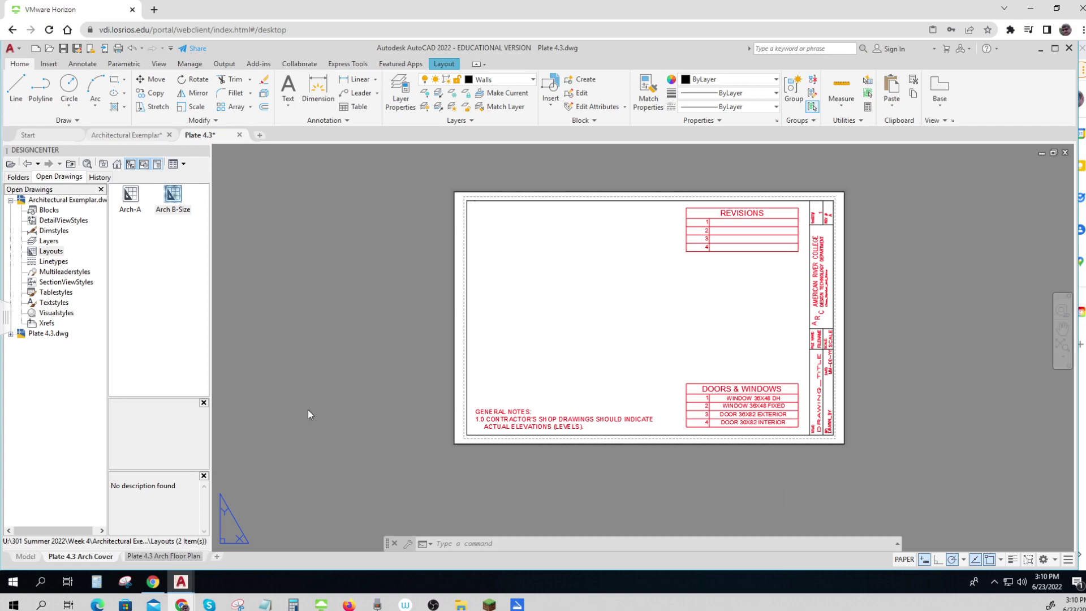
click(308, 409)
key(Escape)
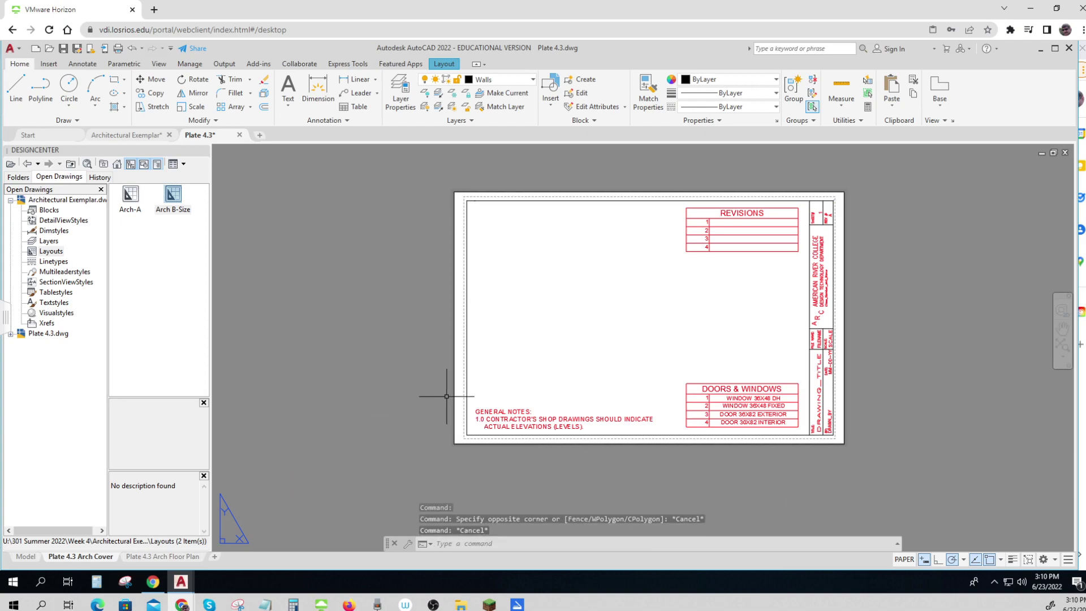
click(179, 560)
middle_drag(686, 397, 679, 380)
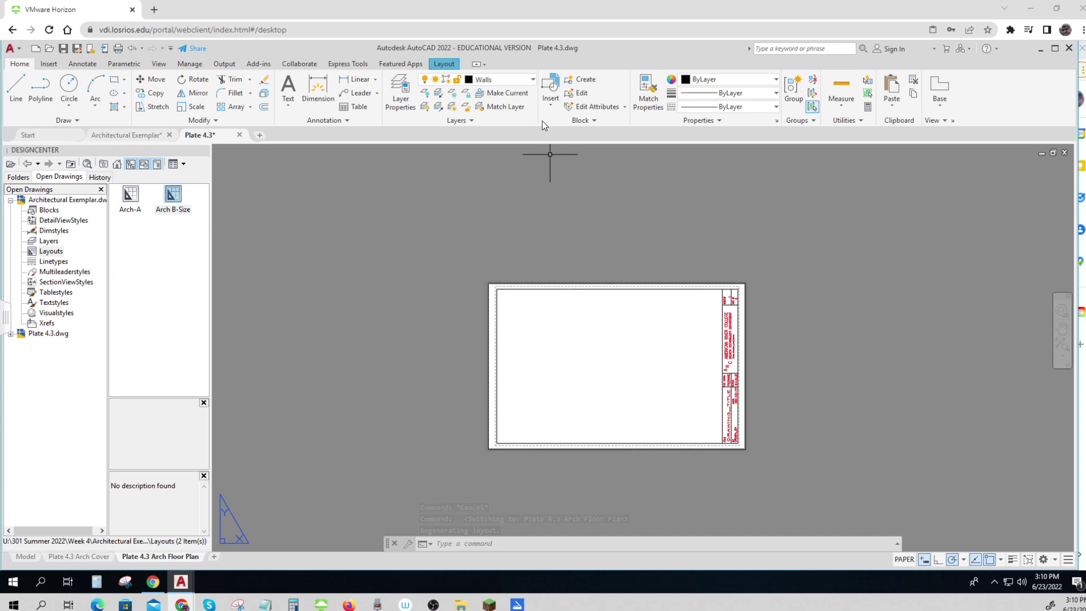
click(509, 82)
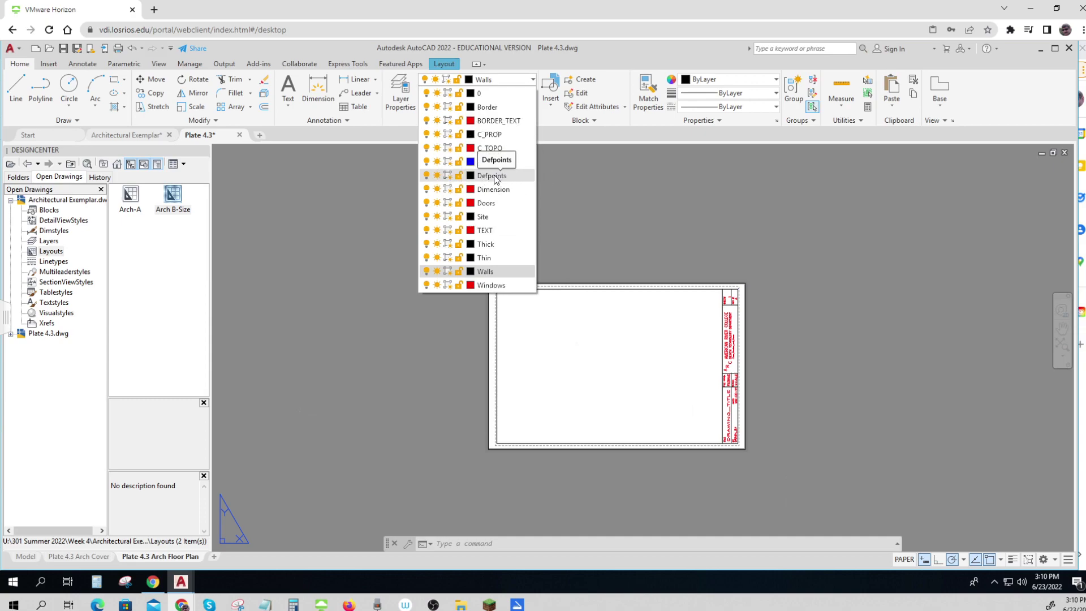
click(493, 176)
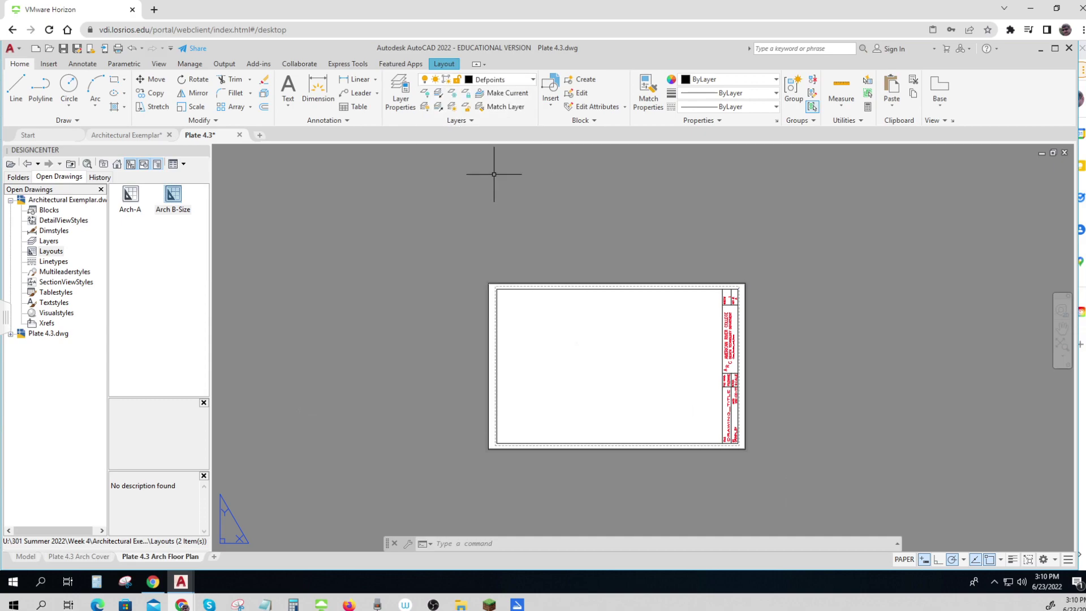
click(400, 90)
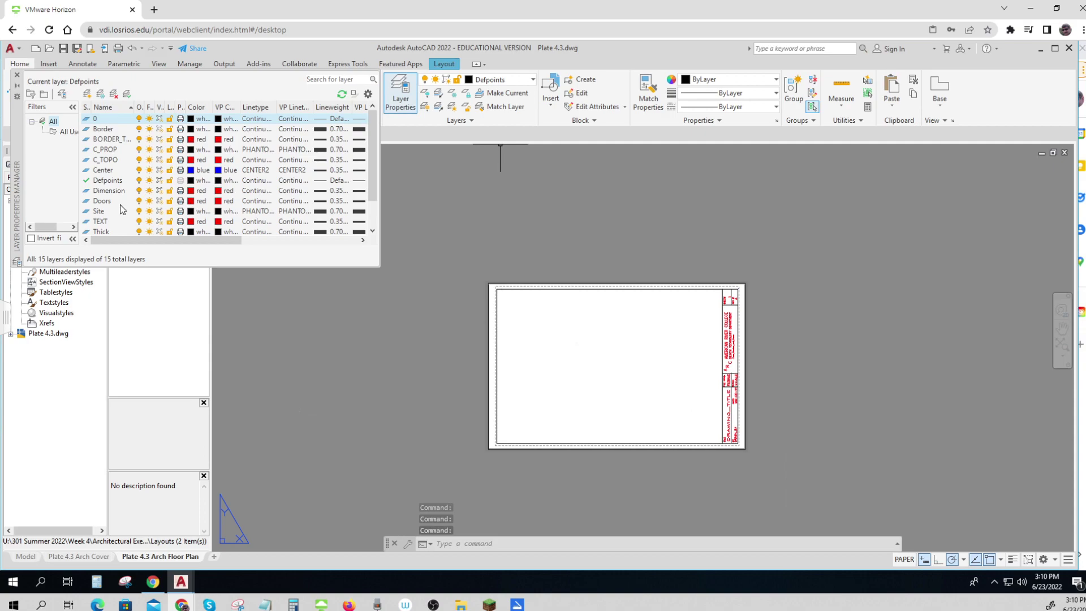
key(ctrl)
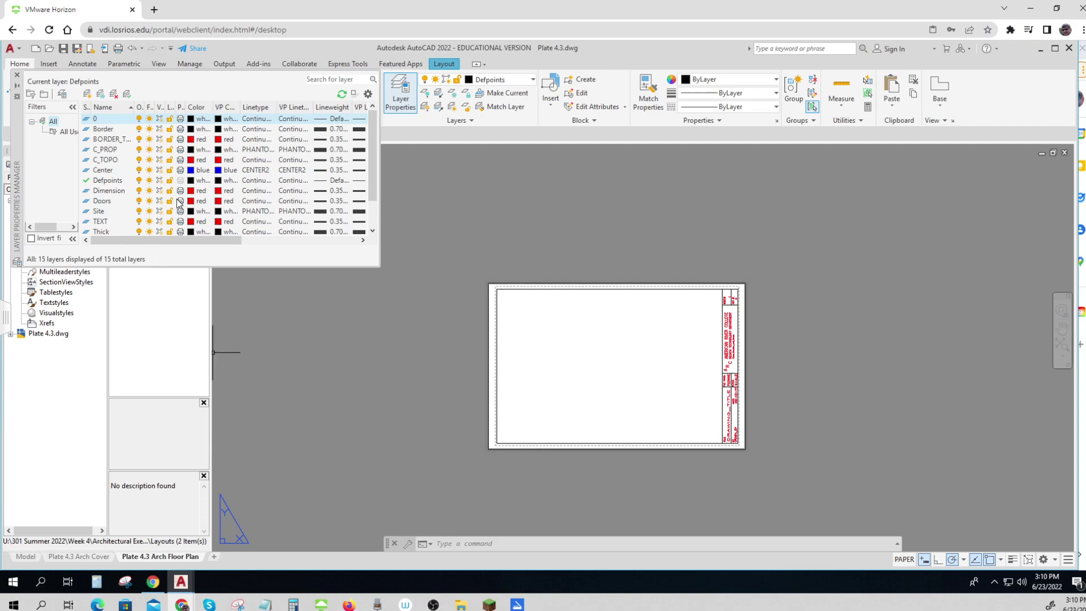
key(ctrl)
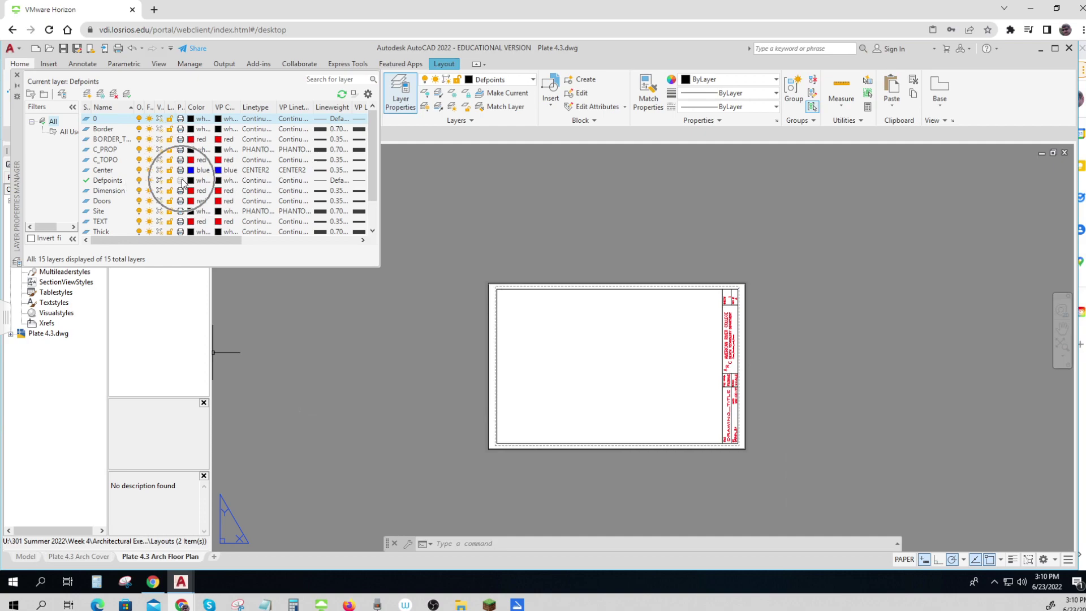
click(16, 78)
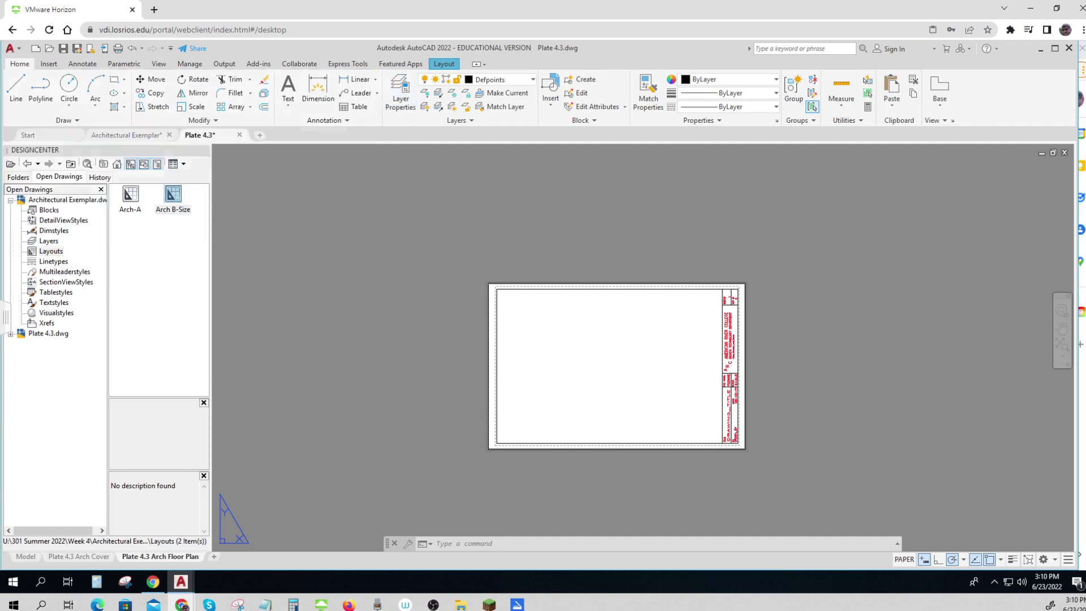
- Draw a rectangular viewport from the border's top-left corner to its bottom-right corner
click(445, 64)
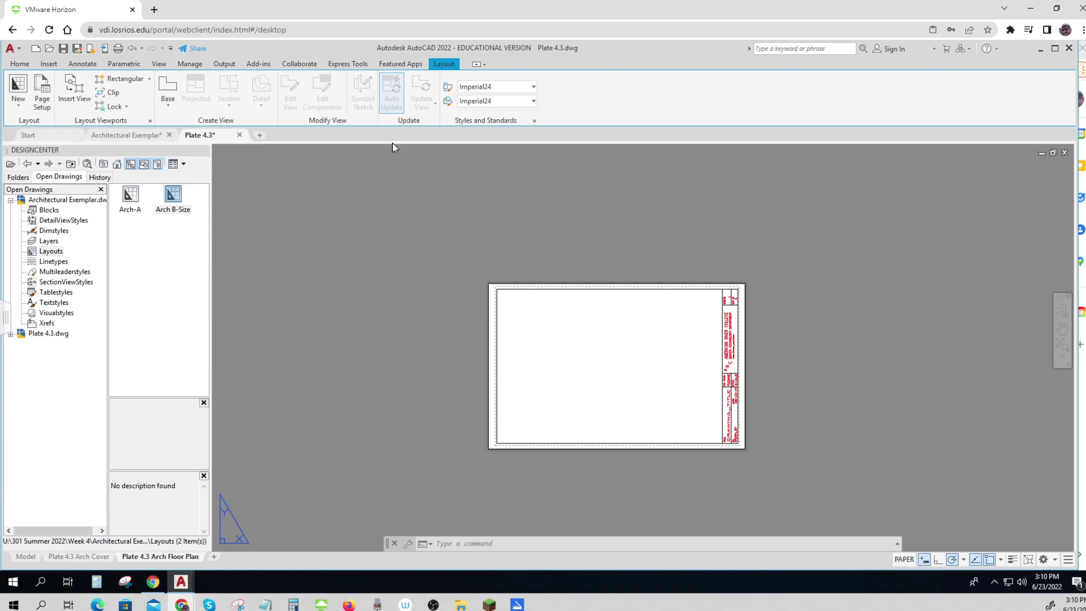
click(127, 79)
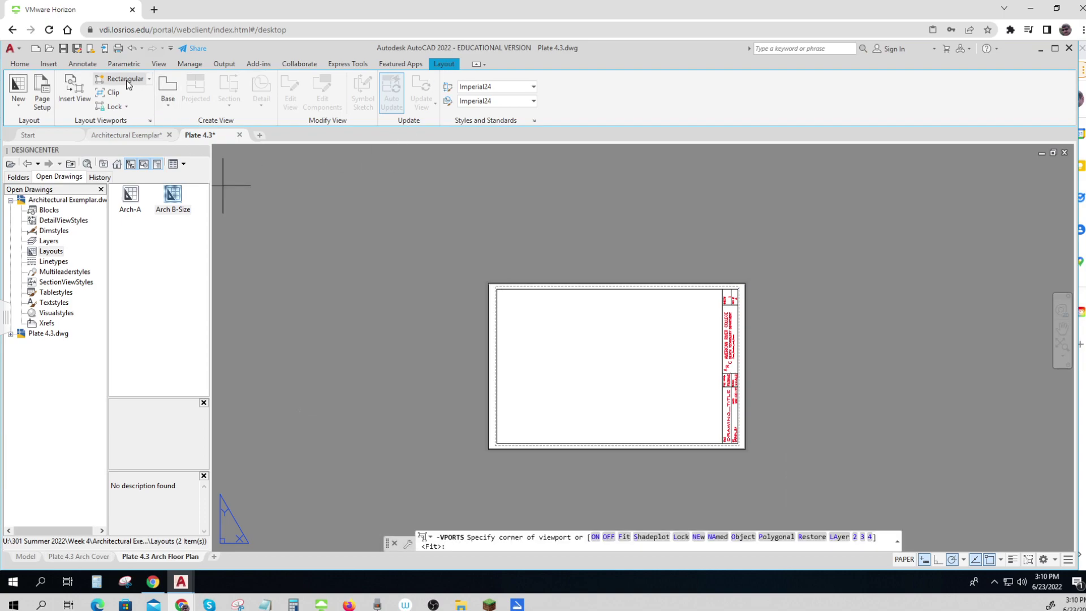
click(496, 289)
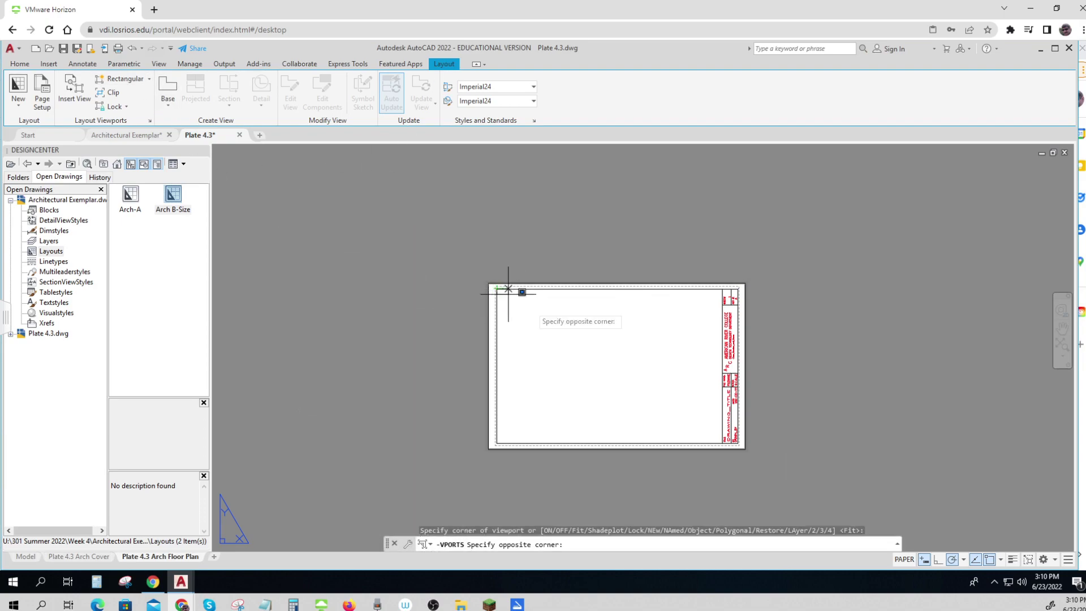
click(722, 443)
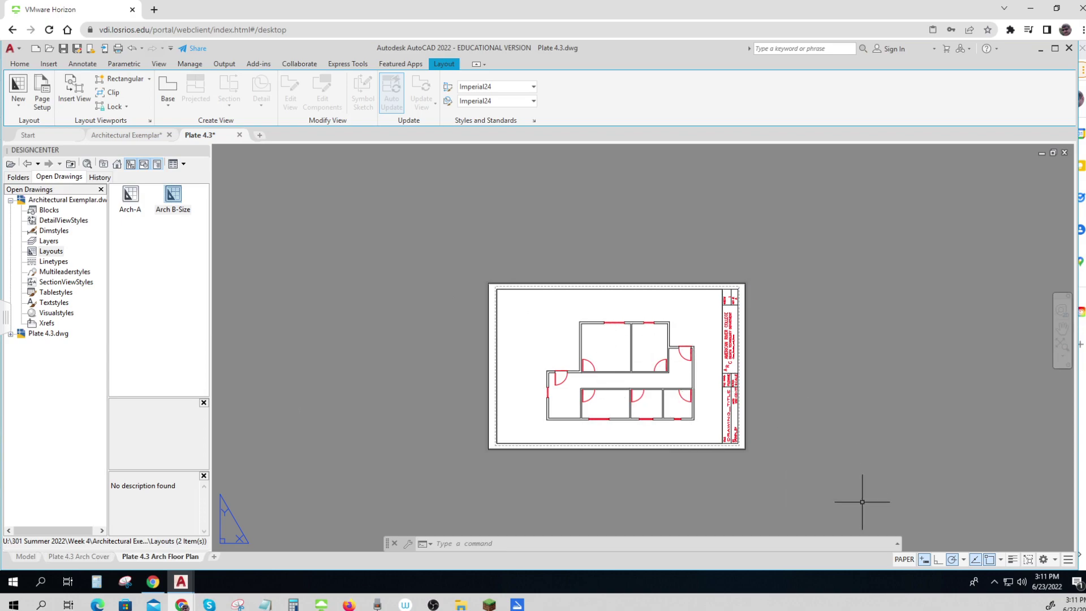
- Scale the viewport to 1/4" = 1'-0" in model space and pan the plan slightly left
click(905, 560)
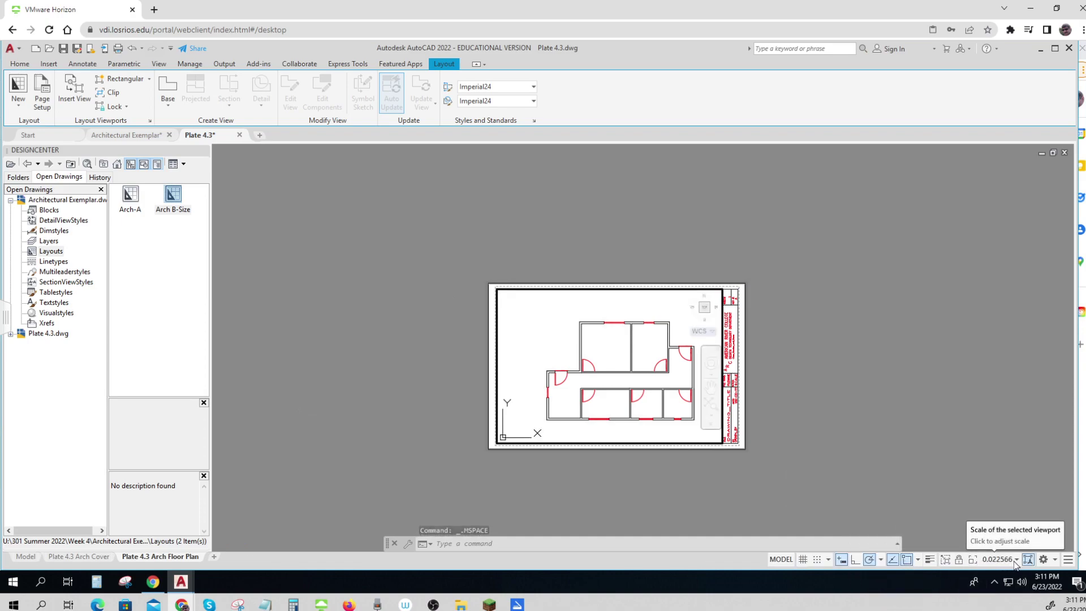
click(1016, 560)
scroll(1018, 492, down, 1)
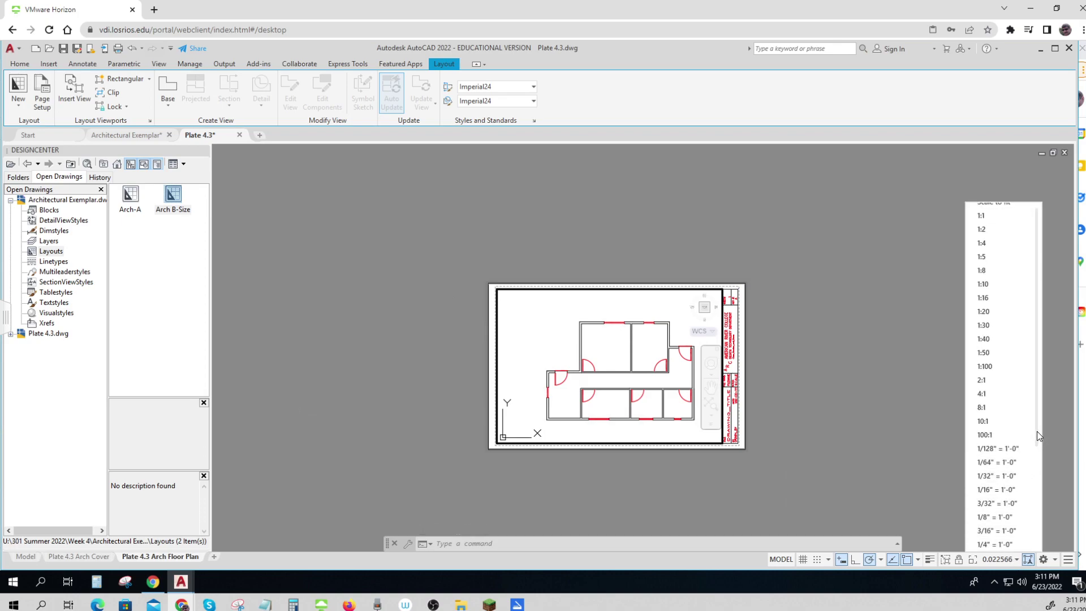
drag(1037, 432, 1040, 477)
click(995, 482)
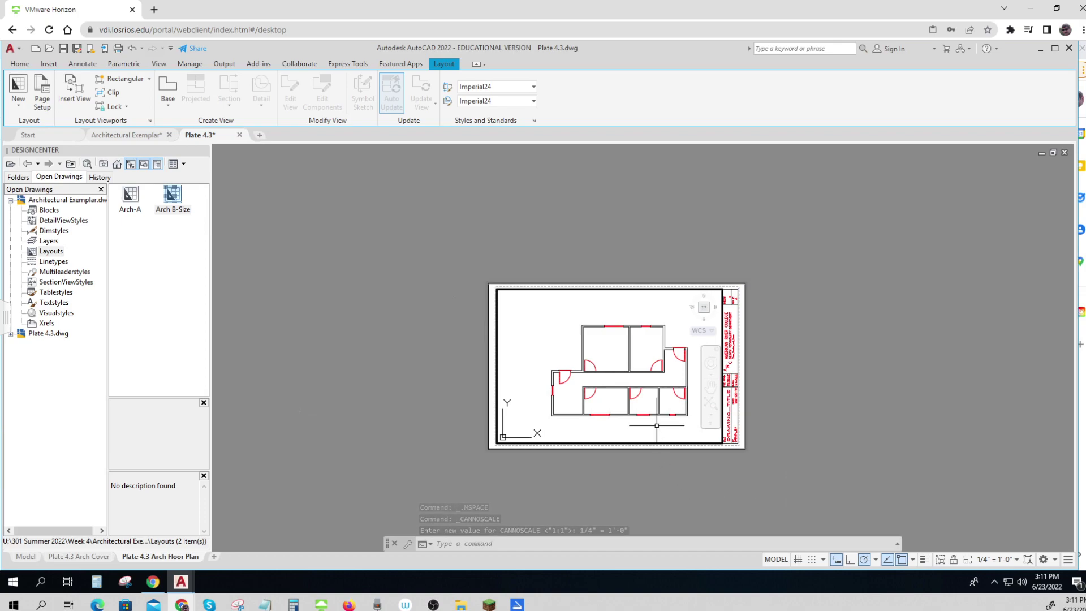
middle_drag(657, 424, 650, 425)
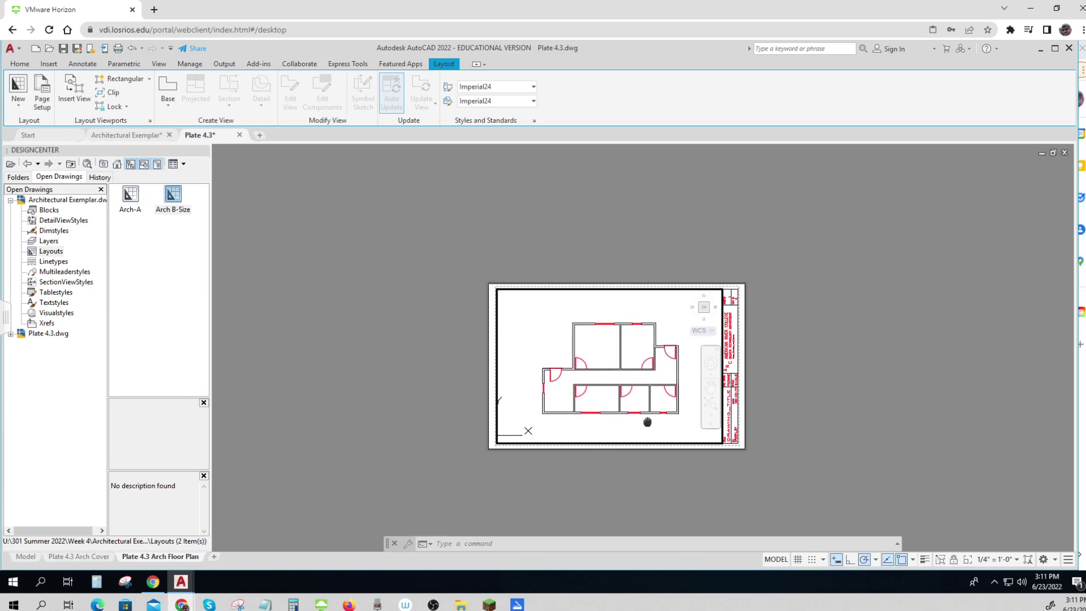
middle_drag(646, 421, 643, 420)
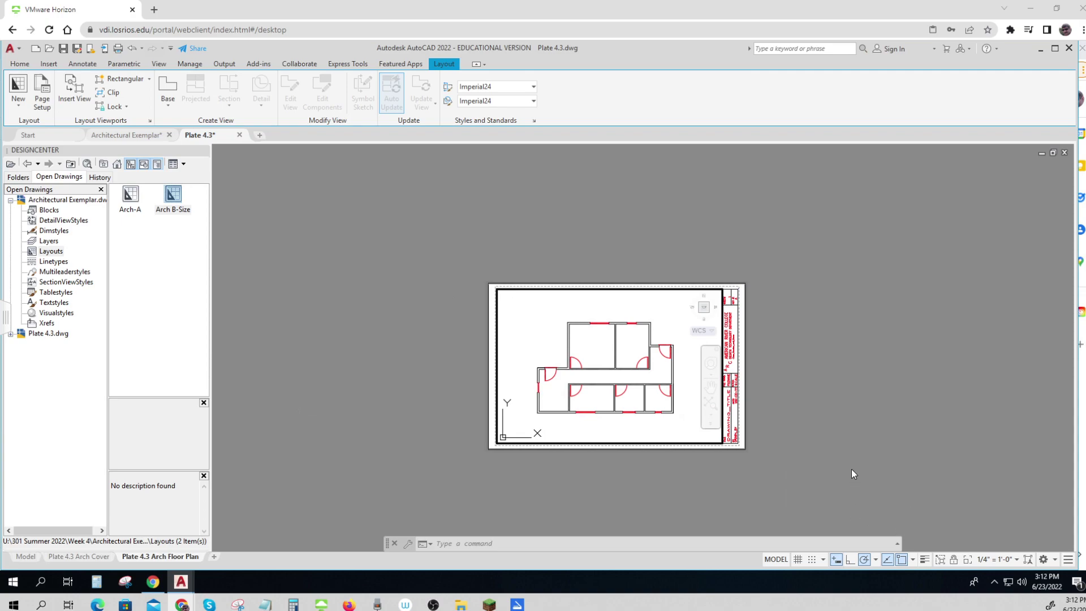
- Lock the viewport's display so its view and scale stay fixed
click(994, 562)
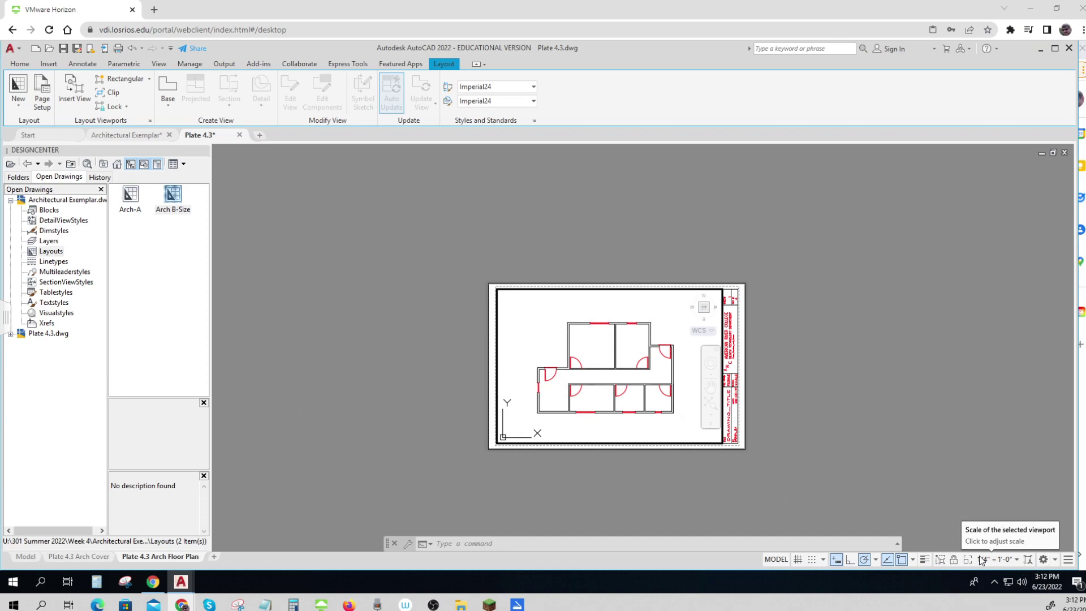
click(954, 561)
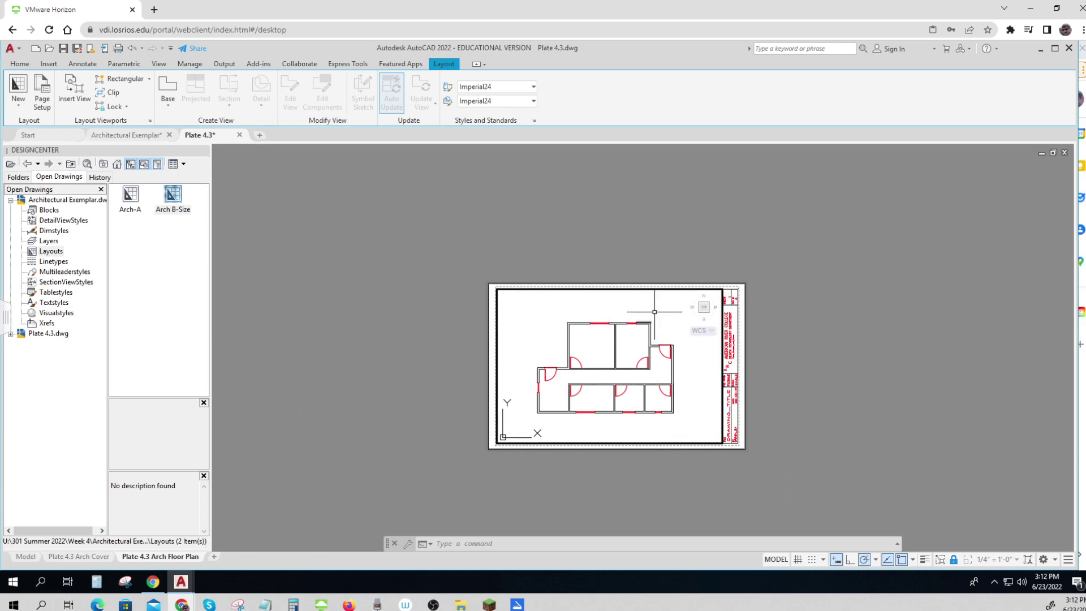
scroll(627, 374, up, 2)
scroll(567, 363, down, 2)
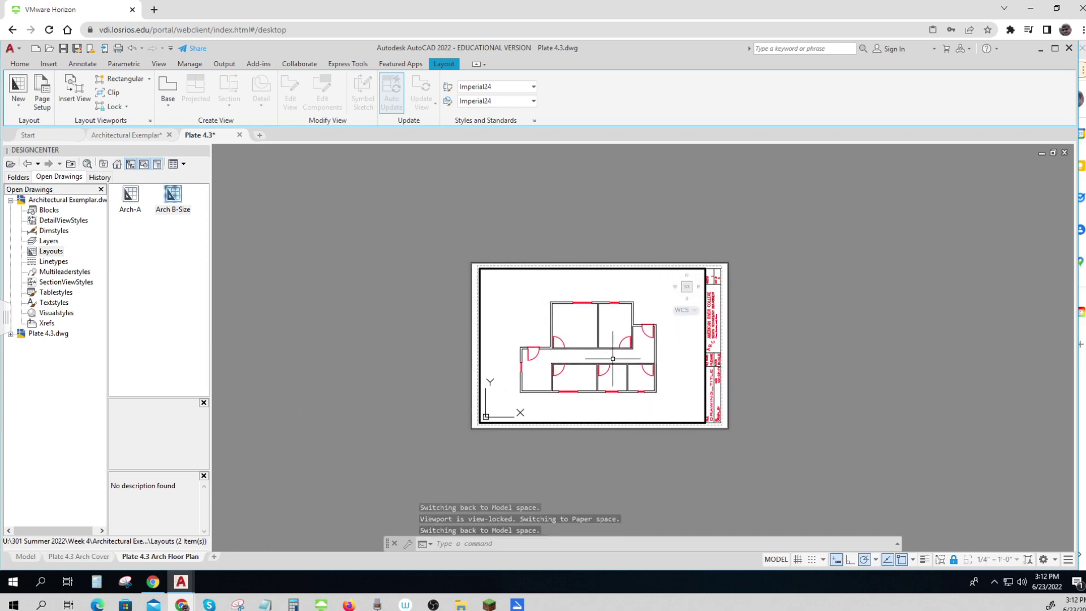
- Return the layout to paper space and save the Plate 4.3 drawing
click(777, 560)
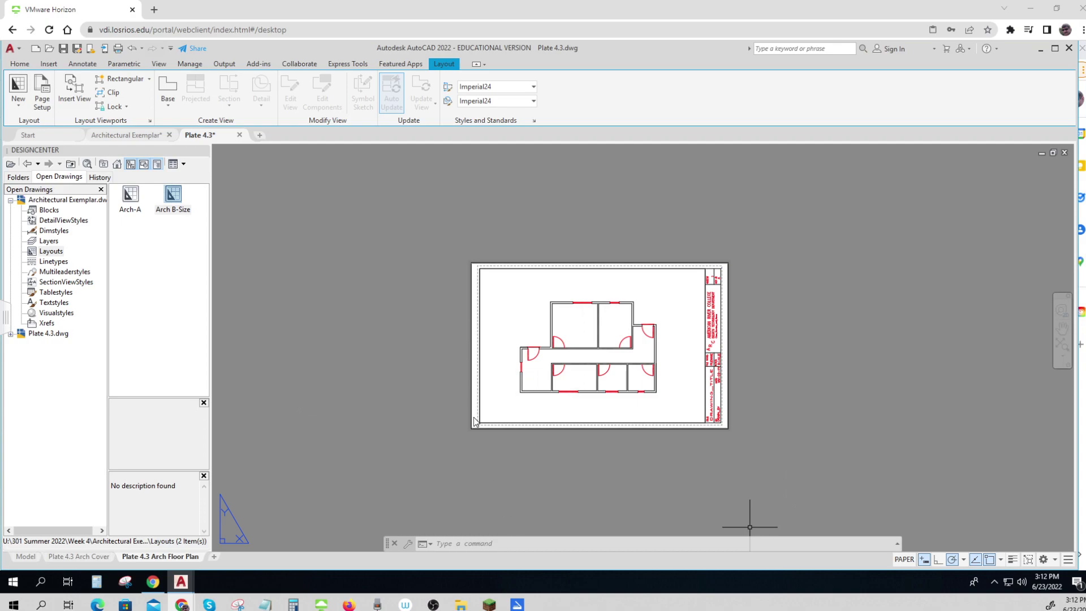
click(64, 50)
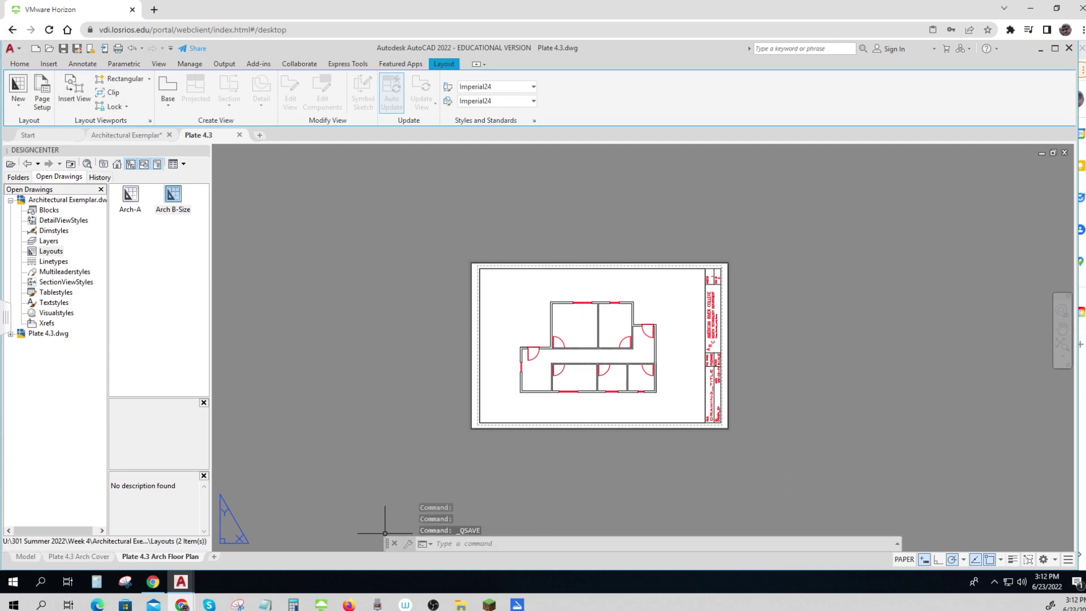
click(433, 604)
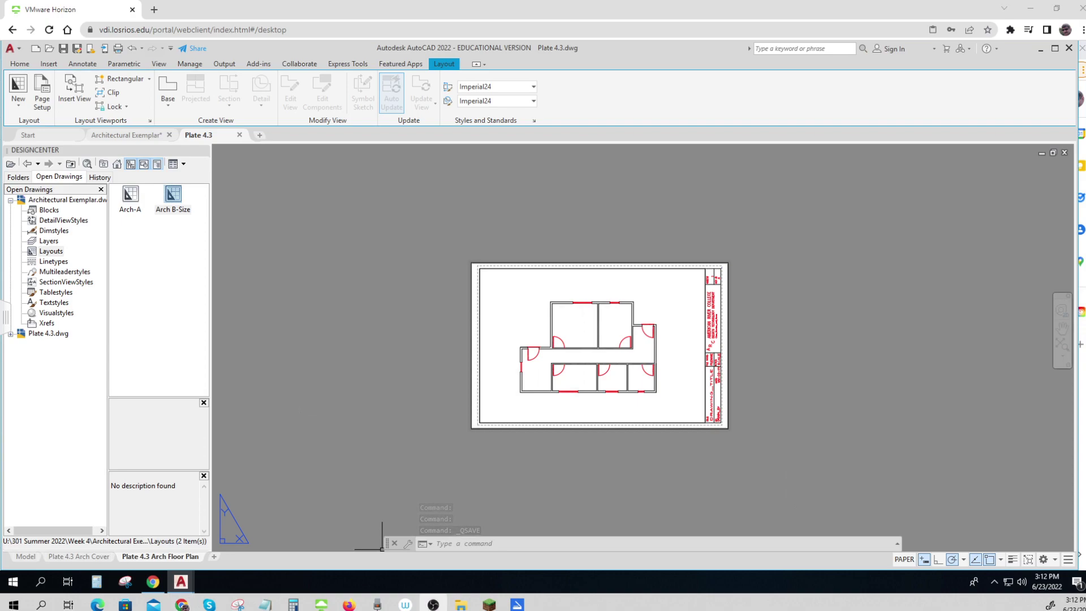